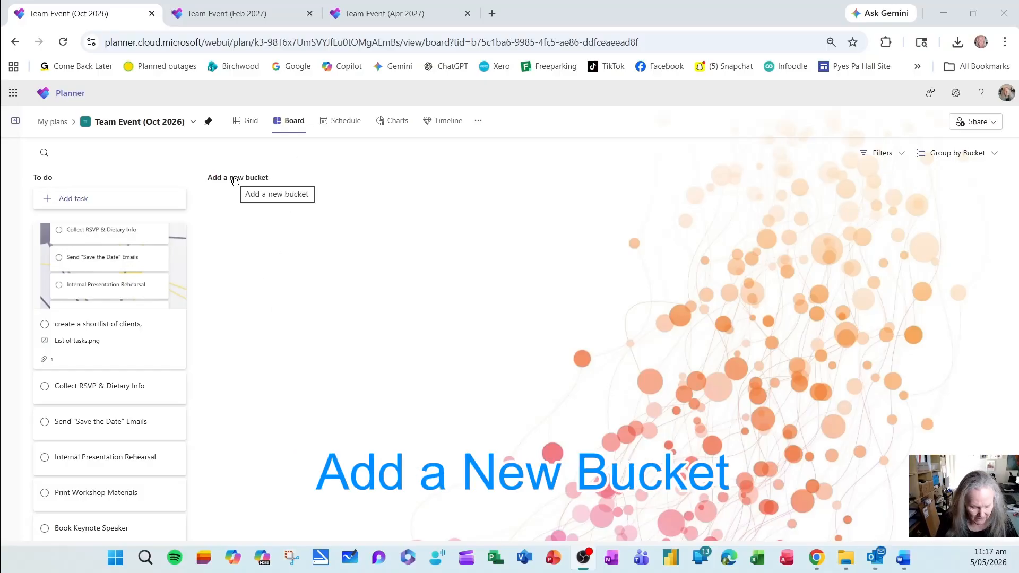
- Add a bucket named Admin & Budget to the board, and start adding another bucket beside it
click(235, 180)
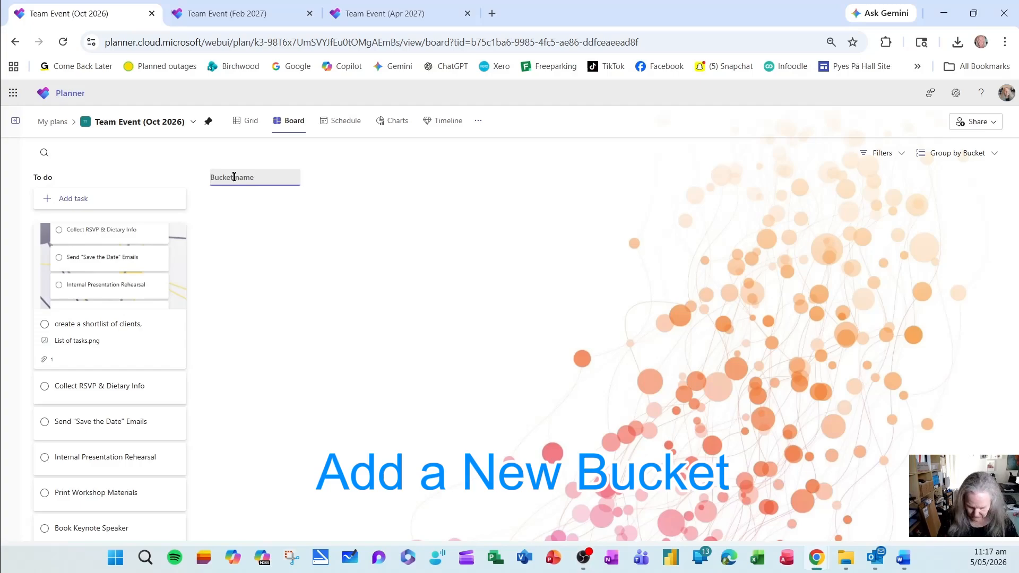
text(Admin & Budget)
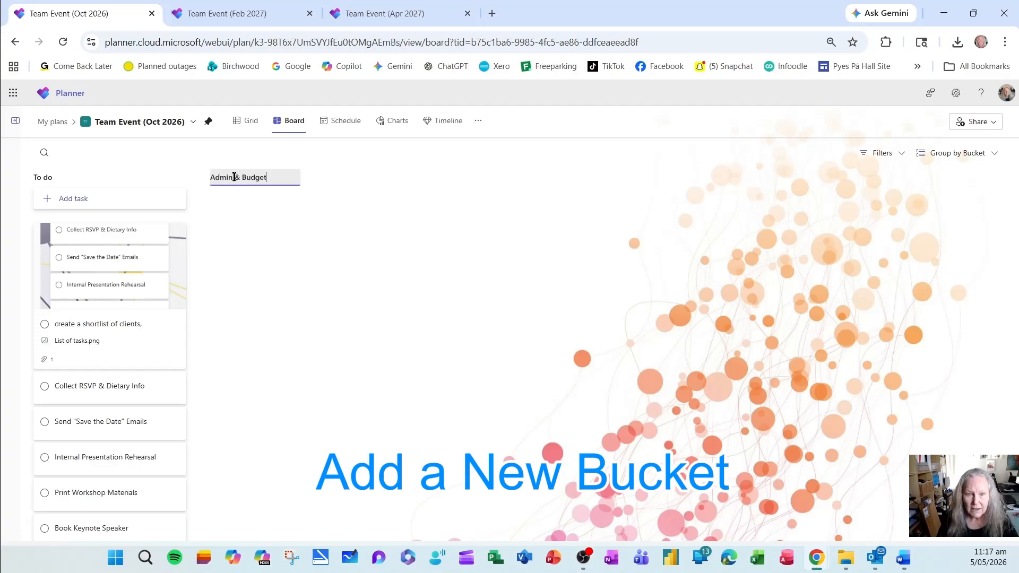
key(Return)
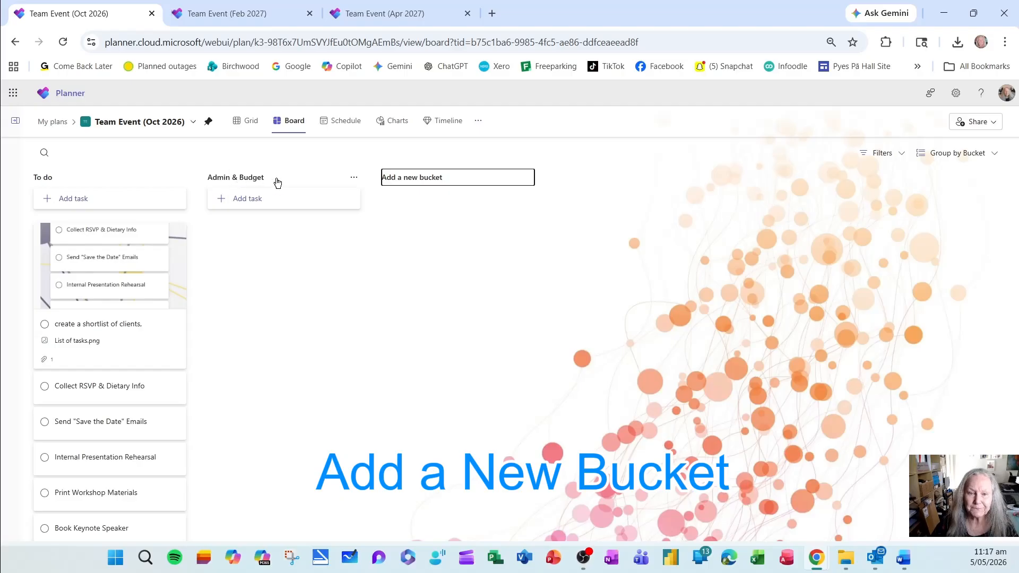
click(406, 180)
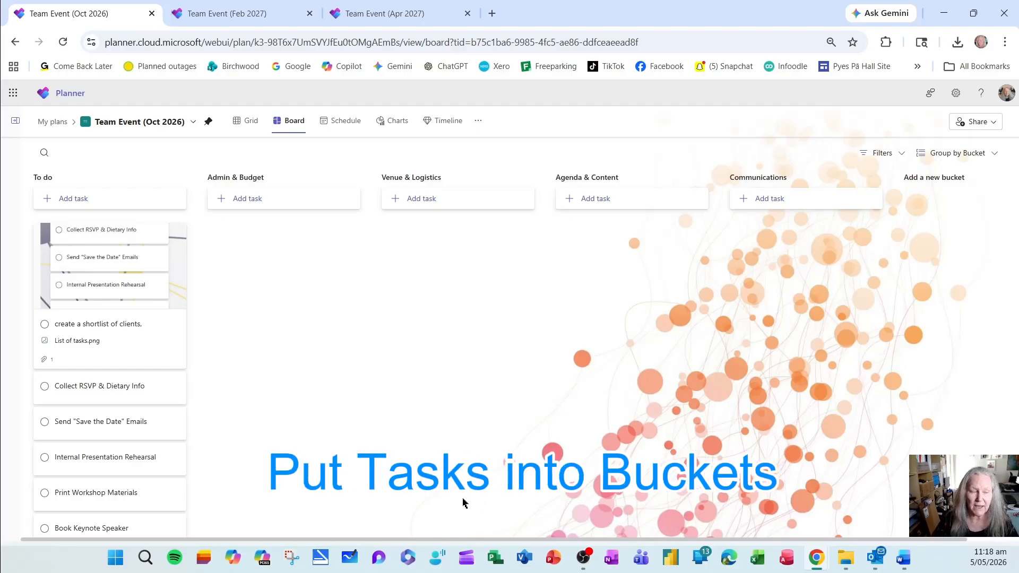
- Move the tasks Finalise Event Budget and Sign Venue Contract & Pay Deposit from To do into the Admin & Budget bucket
scroll(104, 517, down, 6)
drag(104, 517, 263, 261)
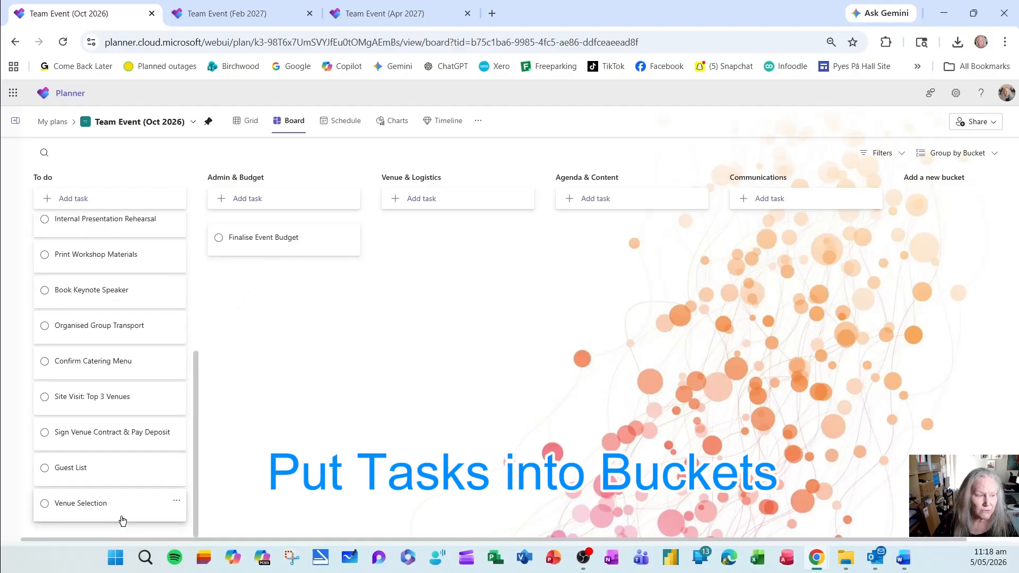
drag(132, 439, 311, 292)
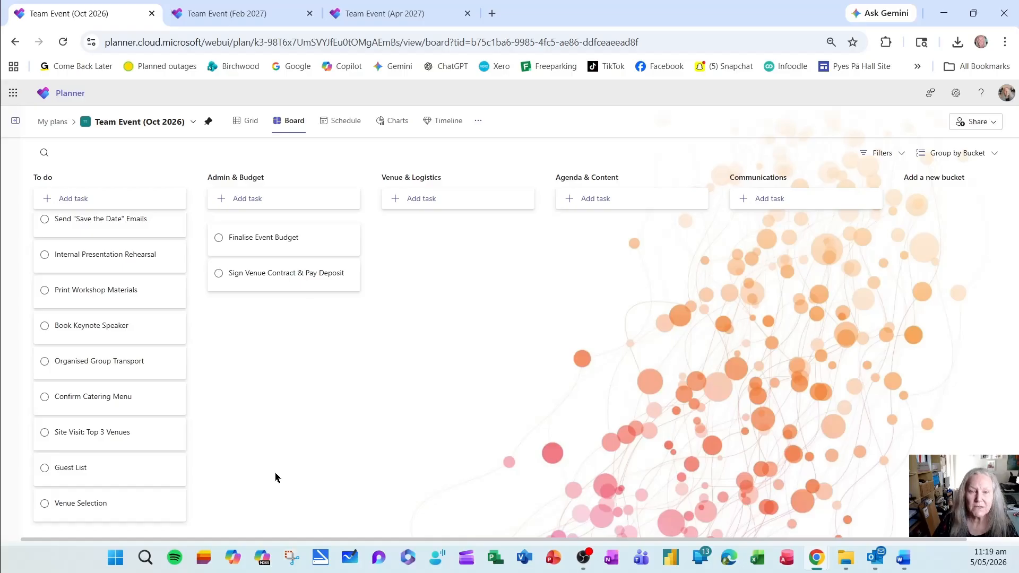
- Move Venue Selection, Guest List, Site Visit: Top 3 Venues and Confirm Catering Menu from To do into the Venue & Logistics bucket
drag(73, 519, 515, 234)
drag(84, 505, 403, 318)
drag(133, 495, 525, 318)
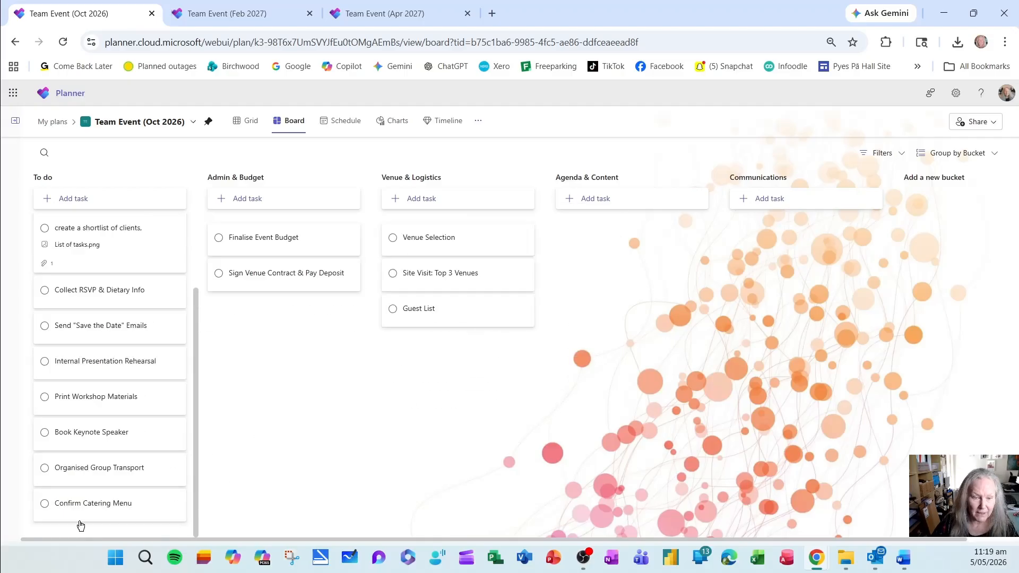
drag(80, 509, 374, 462)
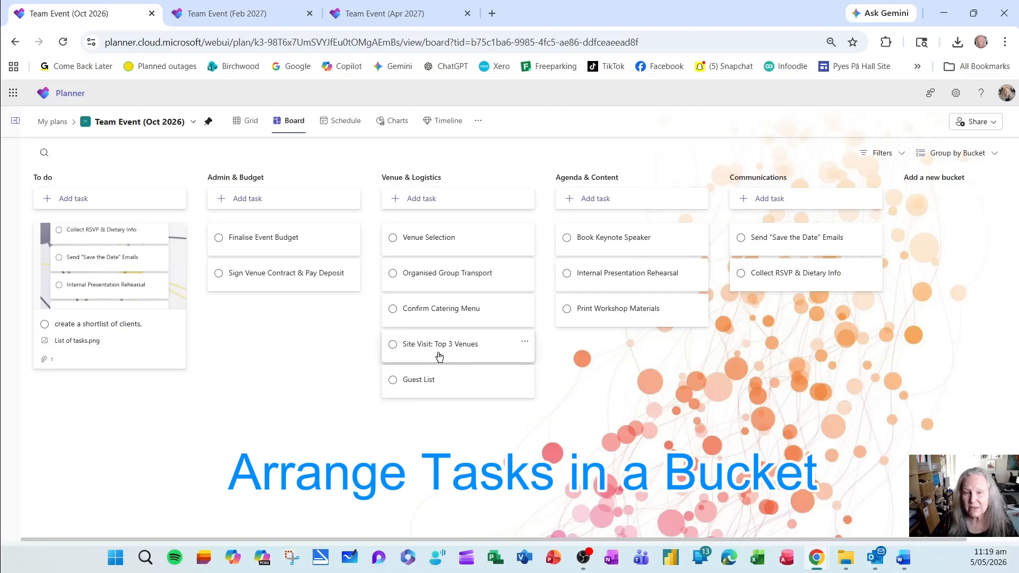
- Reorder the Venue & Logistics tasks as Venue Selection, Site Visit: Top 3 Venues, Guest List, Confirm Catering Menu, Organised Group Transport
drag(439, 346, 448, 266)
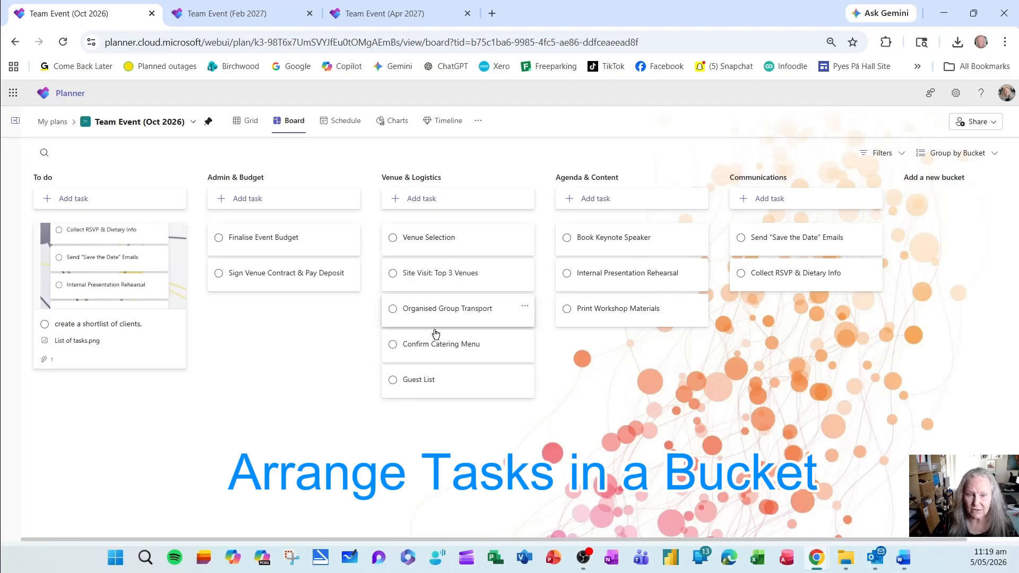
drag(431, 381, 433, 273)
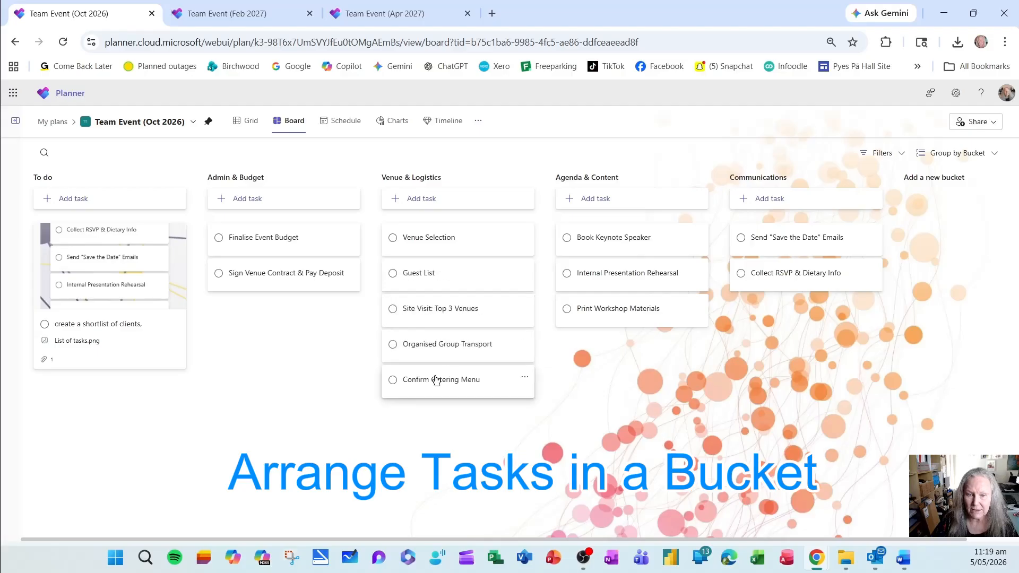
drag(435, 379, 439, 286)
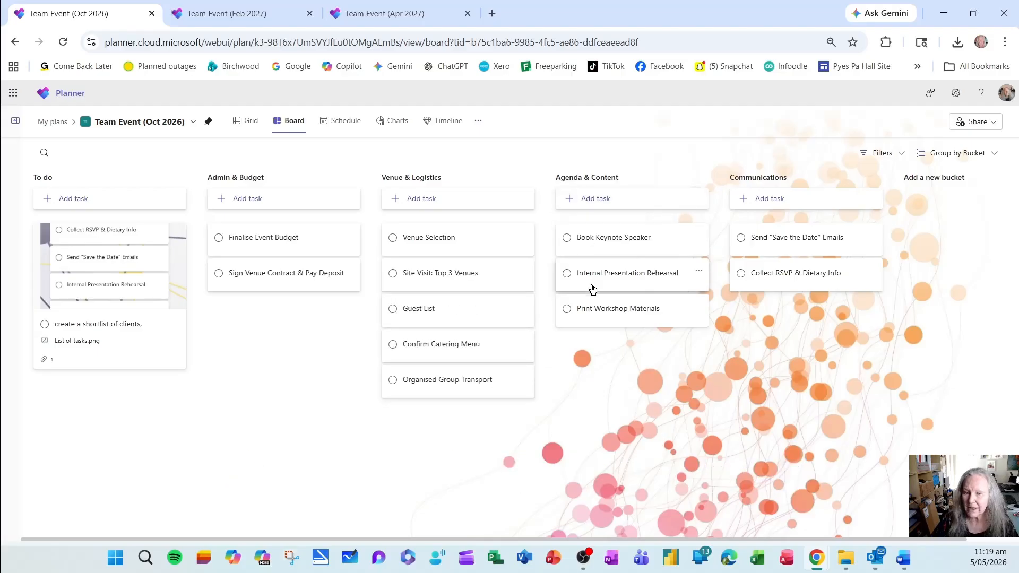
- Place Print Workshop Materials above Internal Presentation Rehearsal in Agenda & Content, and Collect RSVP & Dietary Info first in Communications
drag(586, 312, 618, 285)
drag(800, 272, 777, 242)
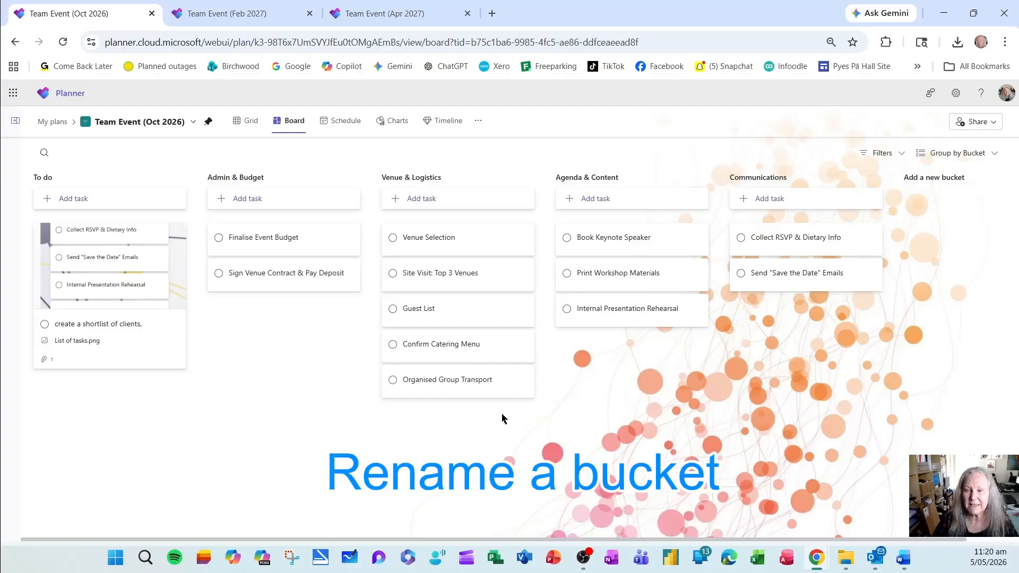
- Edit the Communications bucket's name to Comms, and cancel the rename
click(782, 177)
key(BackSpace)
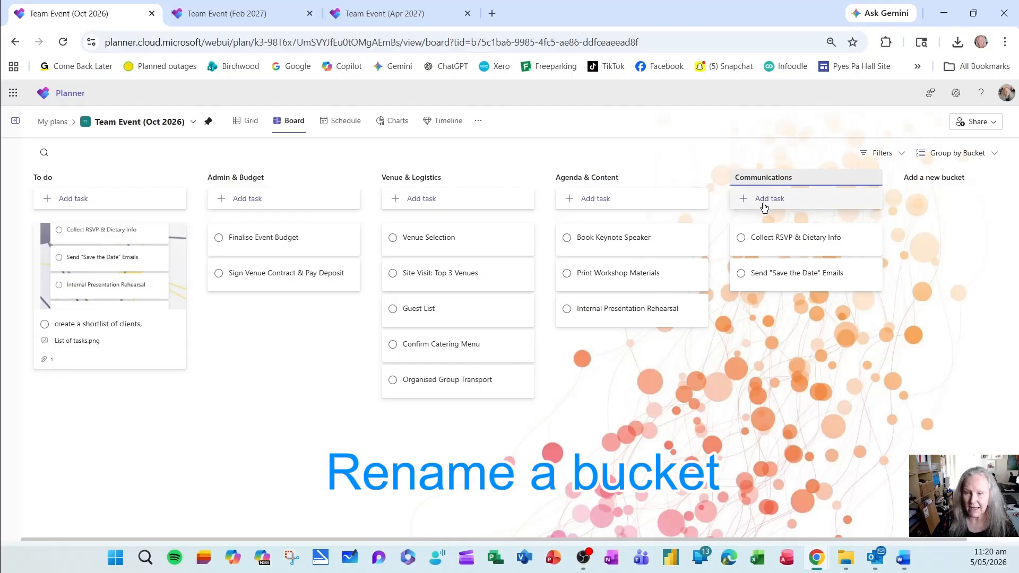
key(BackSpace)
key(BackSpace)
key(BackSpace)
key(BackSpace)
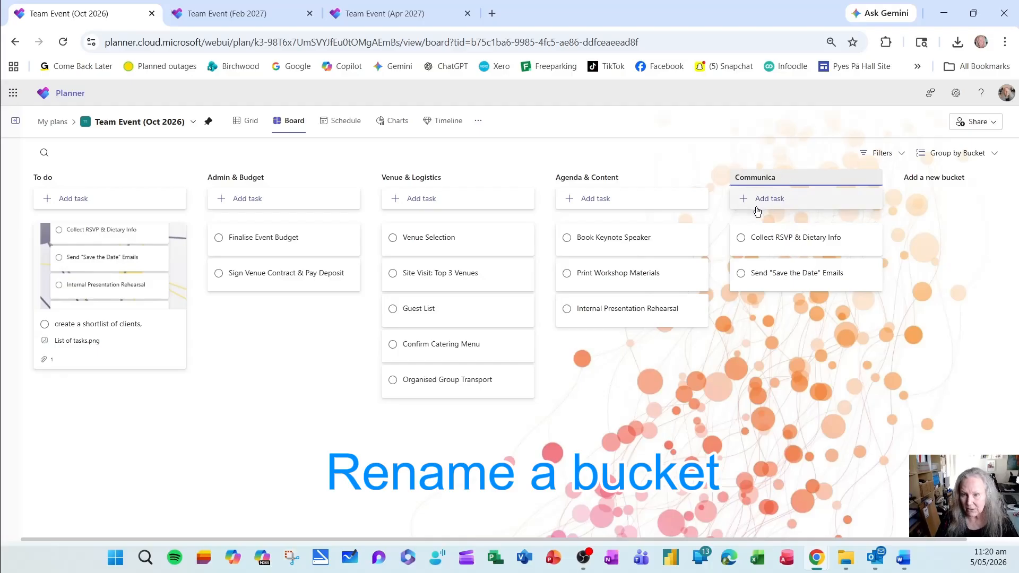
key(BackSpace)
text(s)
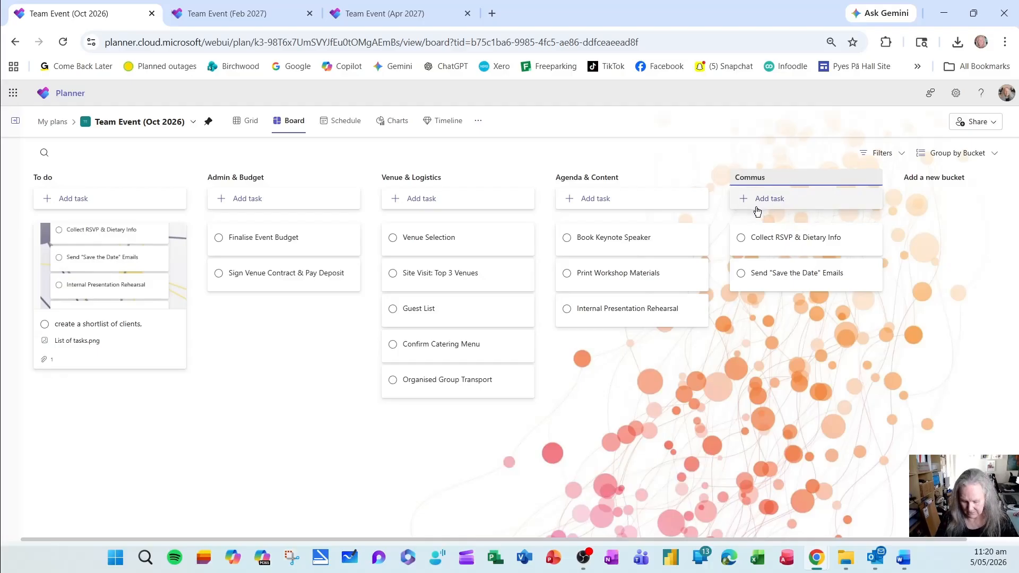
key(BackSpace)
key(BackSpace)
text(s)
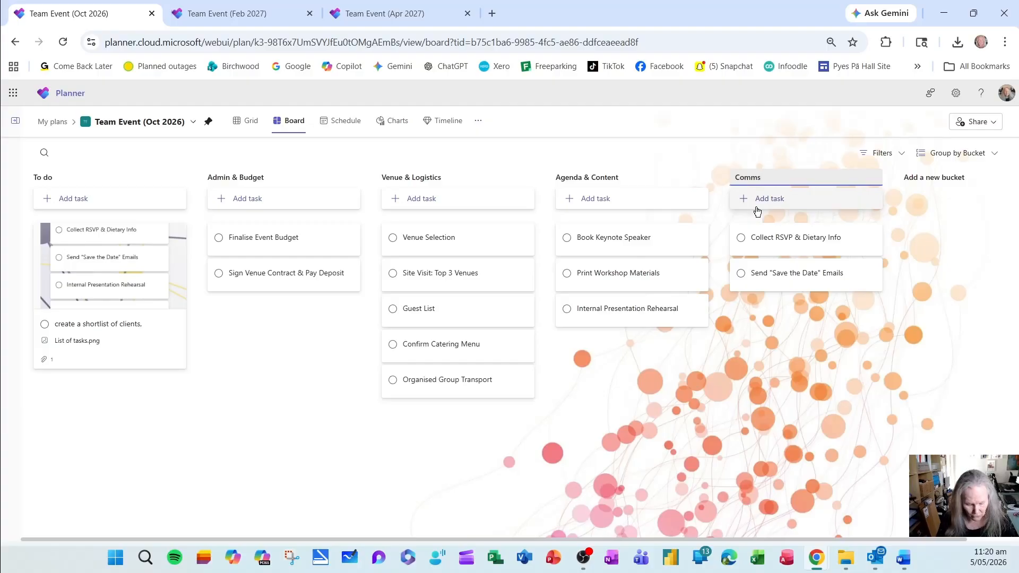
key(Escape)
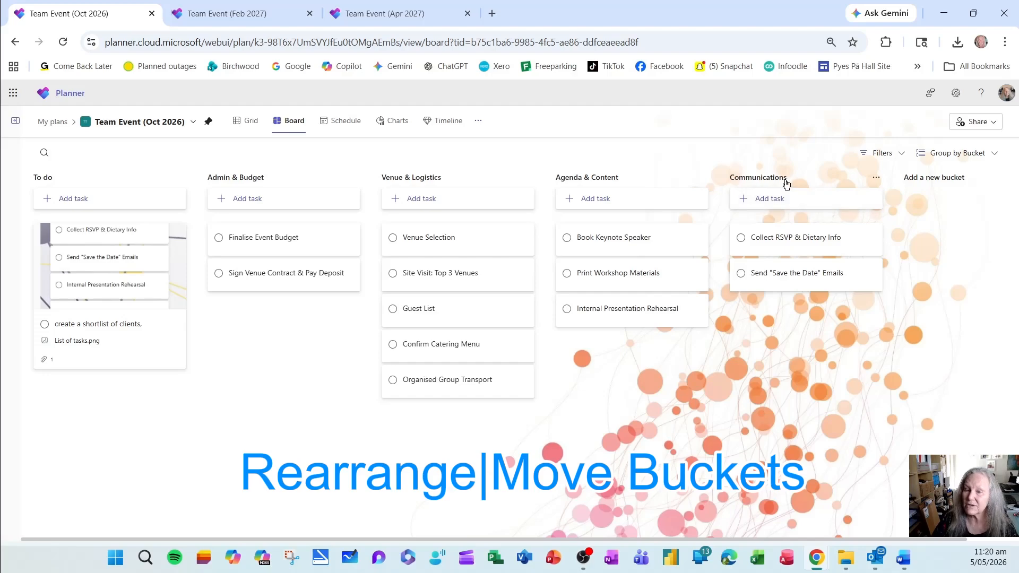
- Move the Communications bucket ahead of Agenda & Content, and return it to its place after that bucket
drag(786, 184, 642, 184)
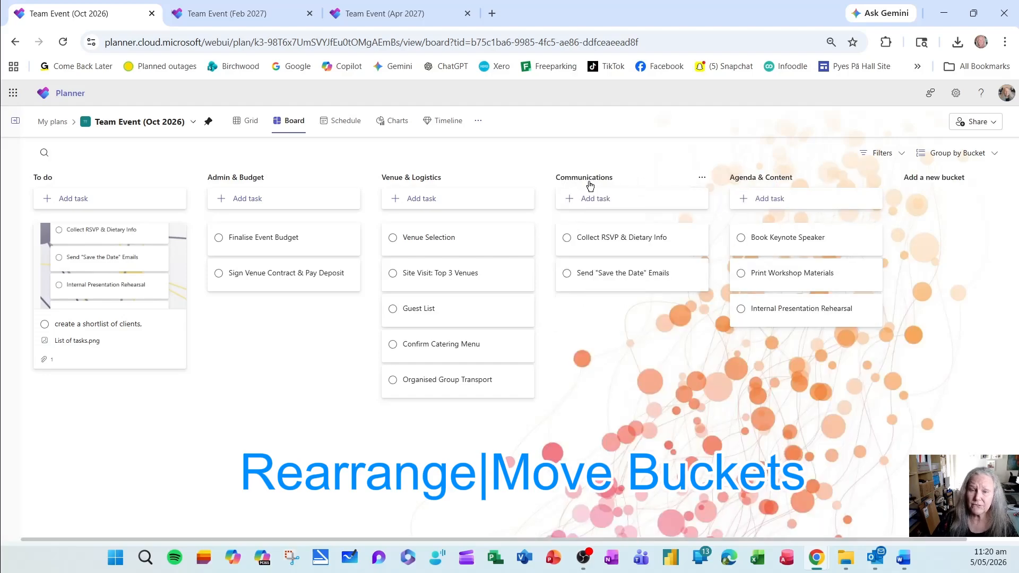
drag(589, 181, 822, 185)
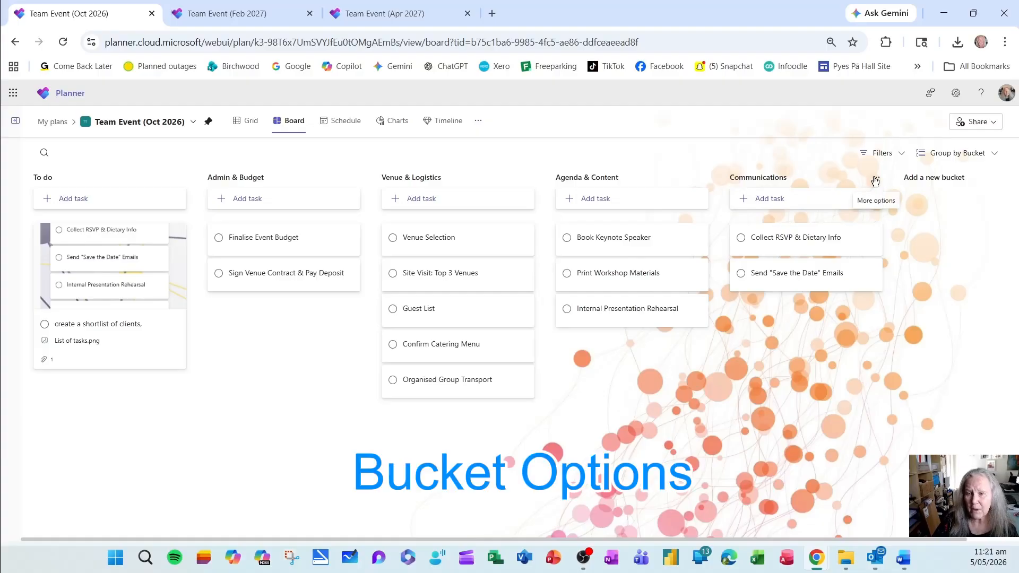
- Examine the options available for the Communications and Agenda & Content buckets
click(876, 180)
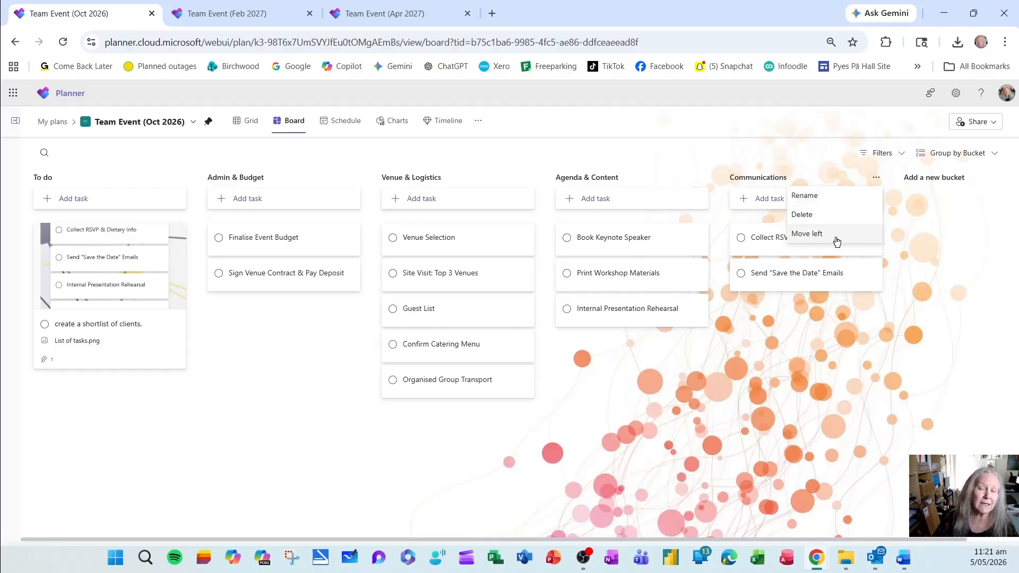
click(702, 179)
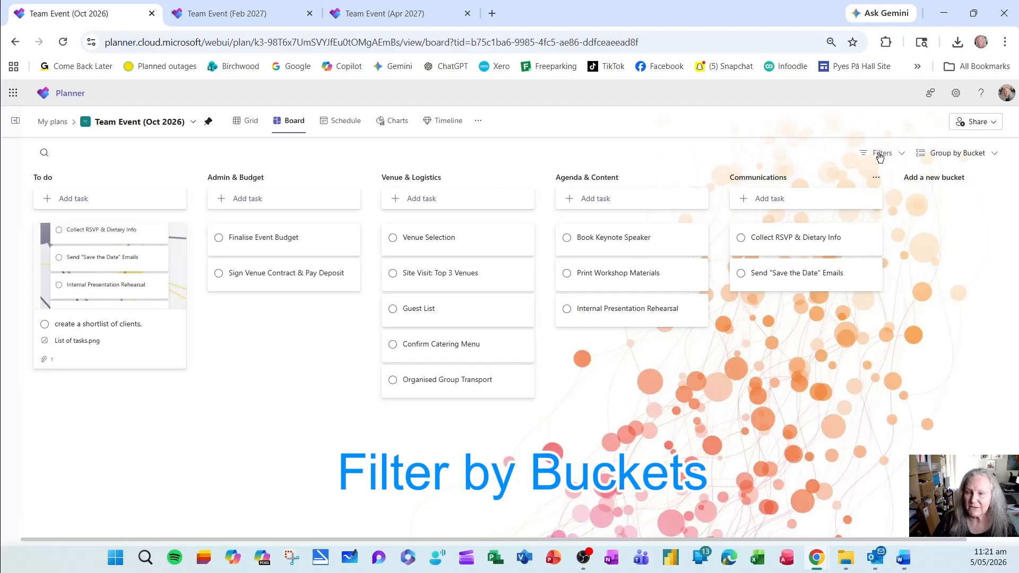
- Filter the board by the Venue & Logistics and Agenda & Content buckets, and clear all filters again
click(902, 155)
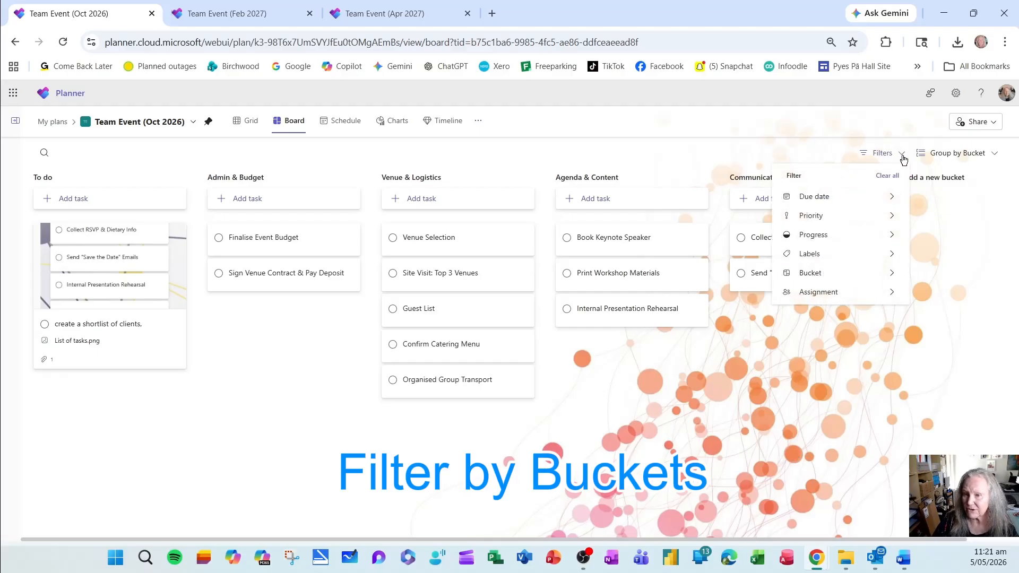
mouse_move(896, 281)
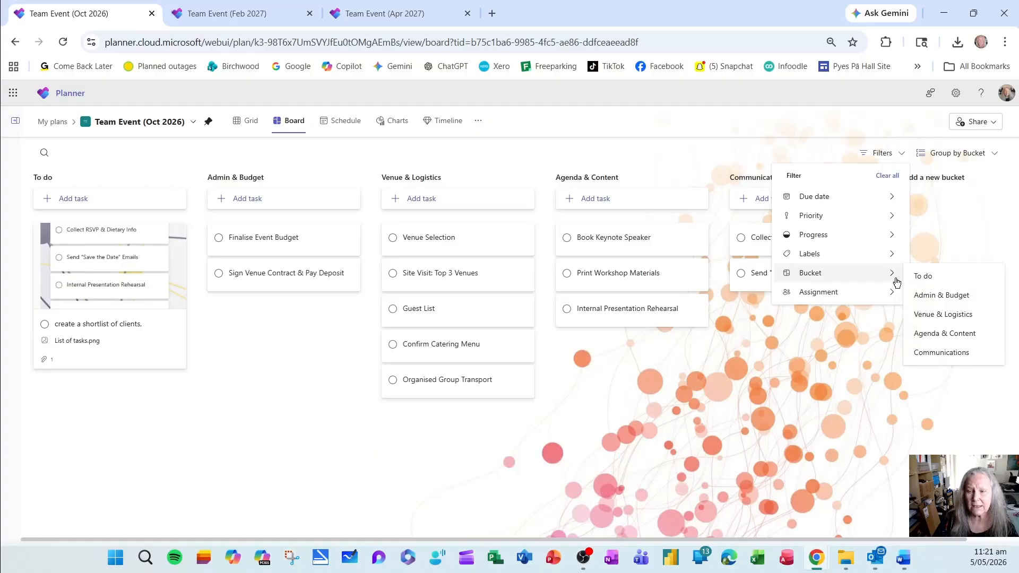
click(946, 317)
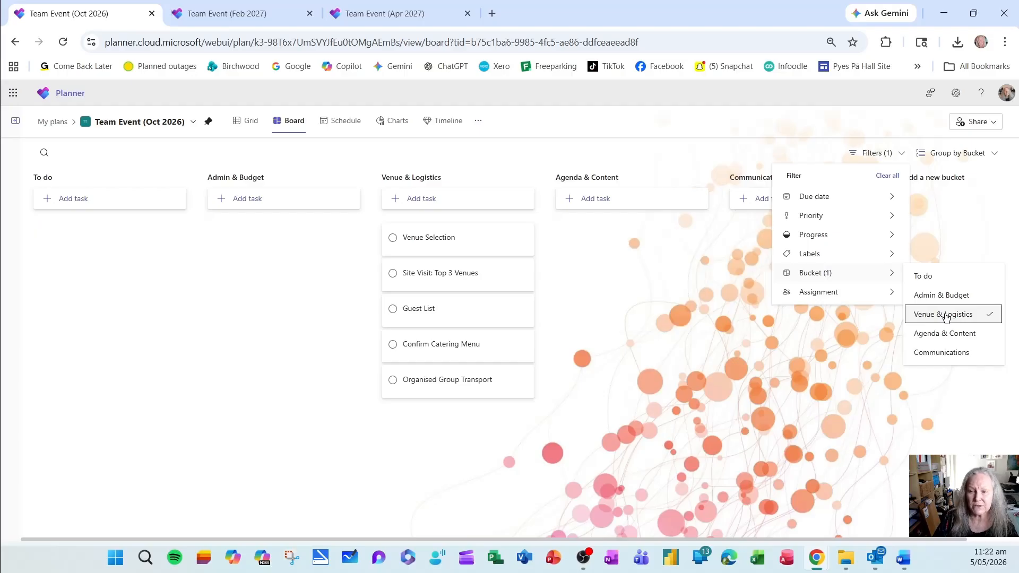
click(947, 335)
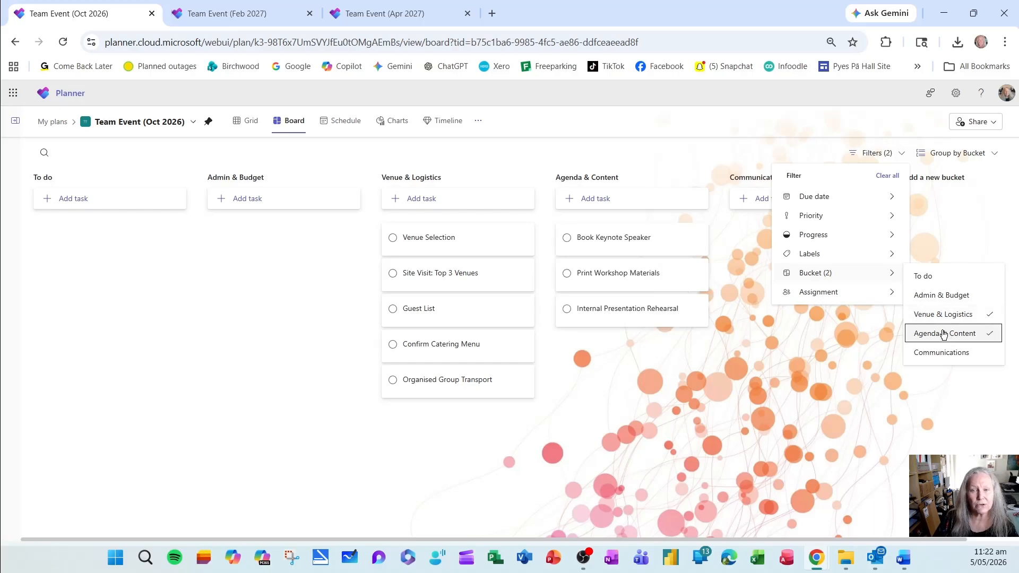
click(889, 178)
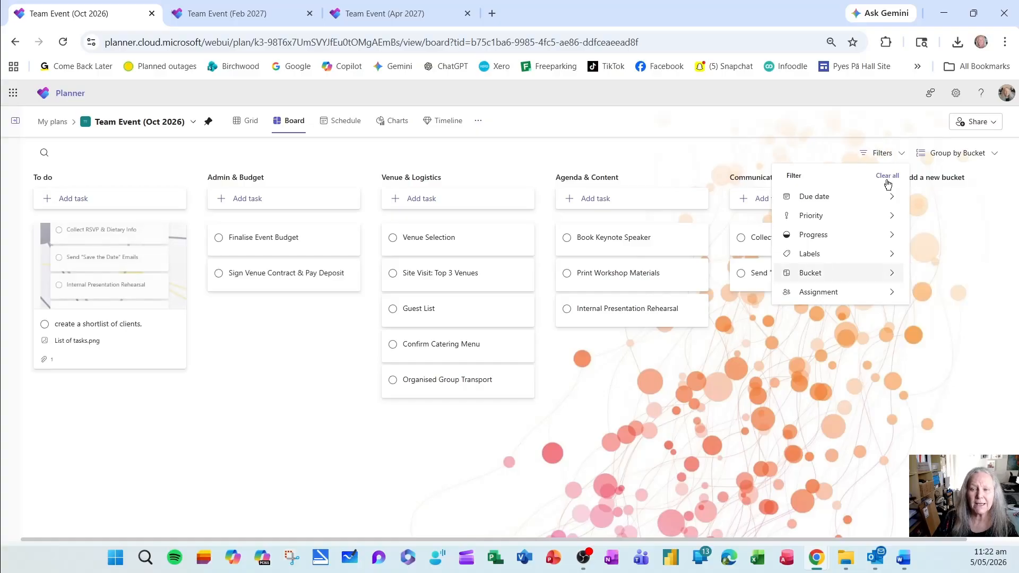
click(820, 405)
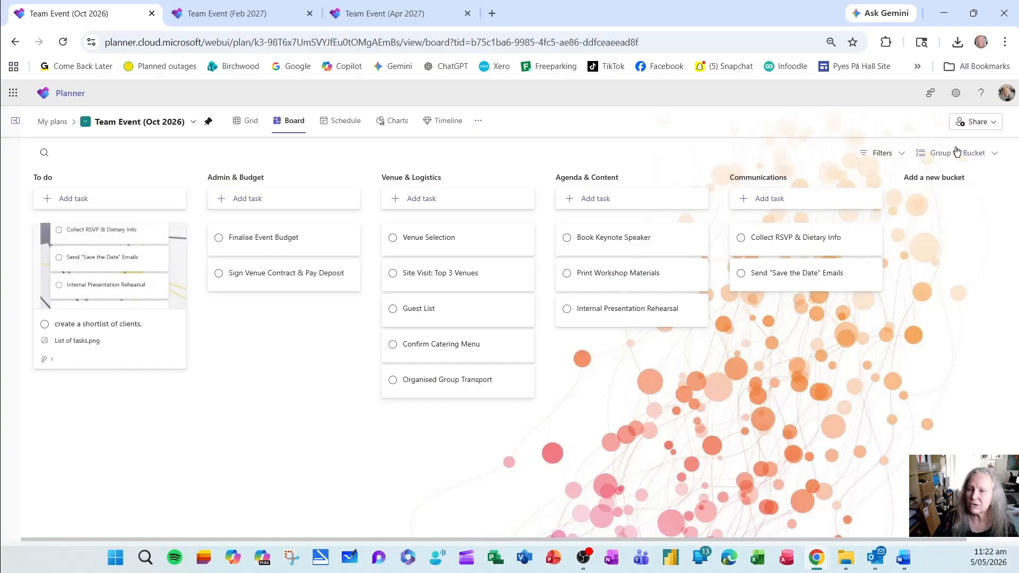
- Examine the options for grouping the board's tasks, leaving the grouping by Bucket
click(955, 155)
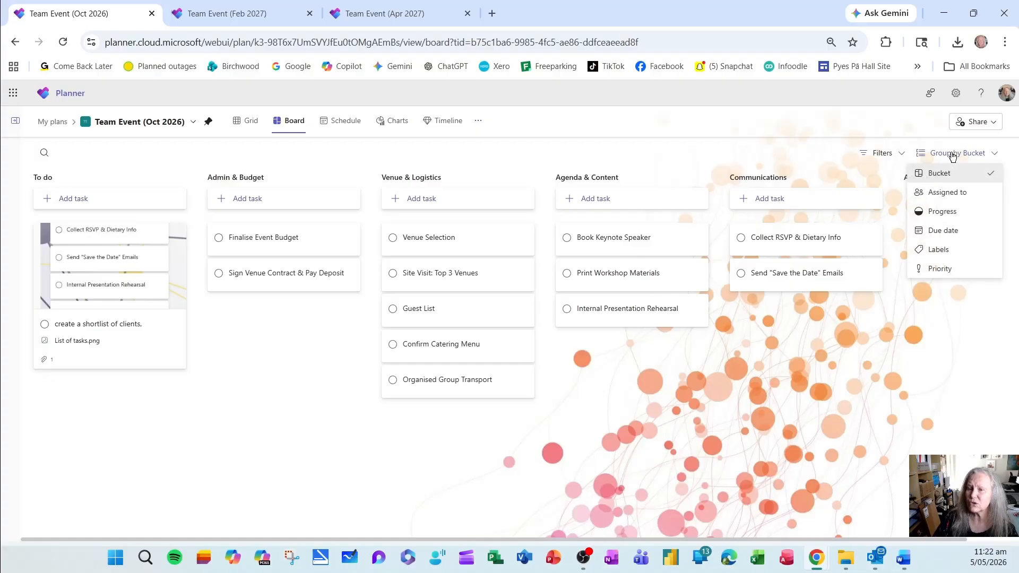
click(969, 155)
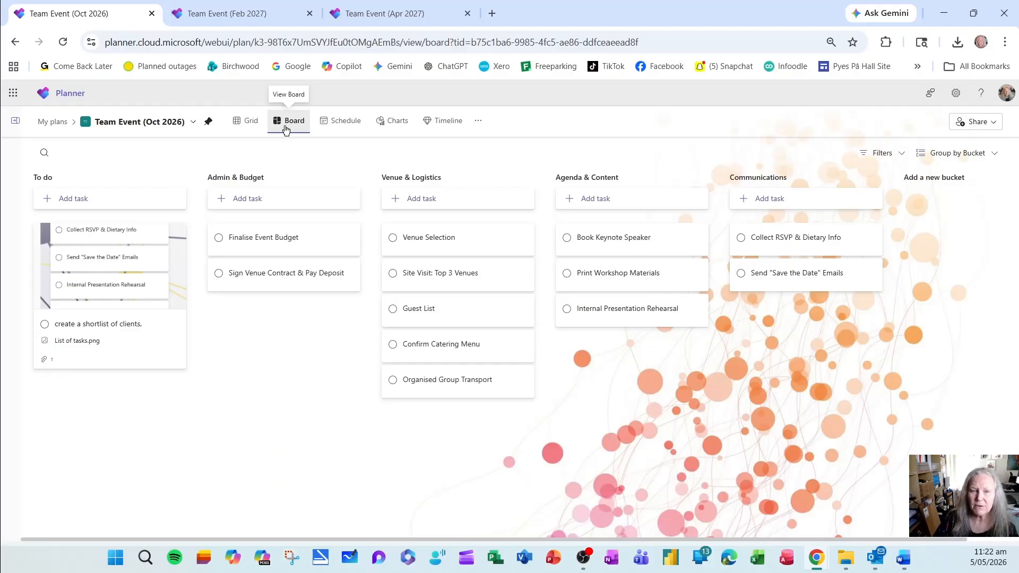
- Switch the plan to the Grid view and widen the Bucket column to fit the full bucket names
click(251, 123)
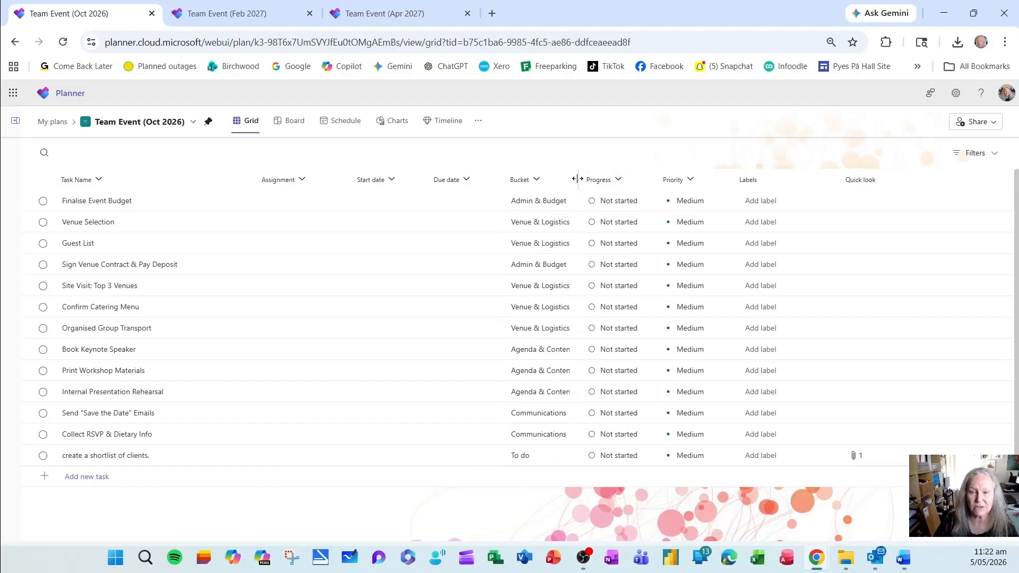
drag(577, 179, 599, 179)
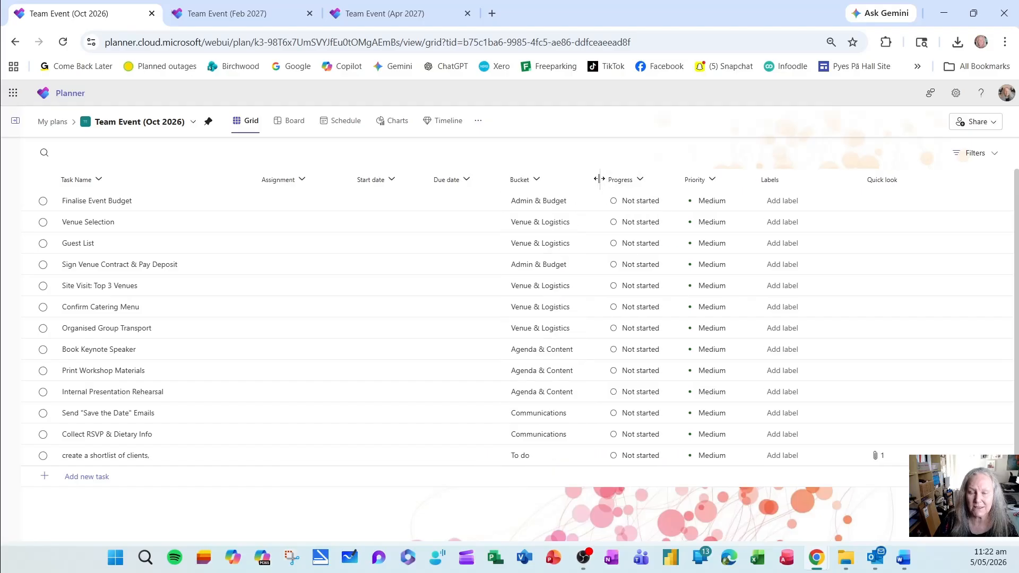
- Examine the sorting options available for the Bucket column in the grid
click(533, 183)
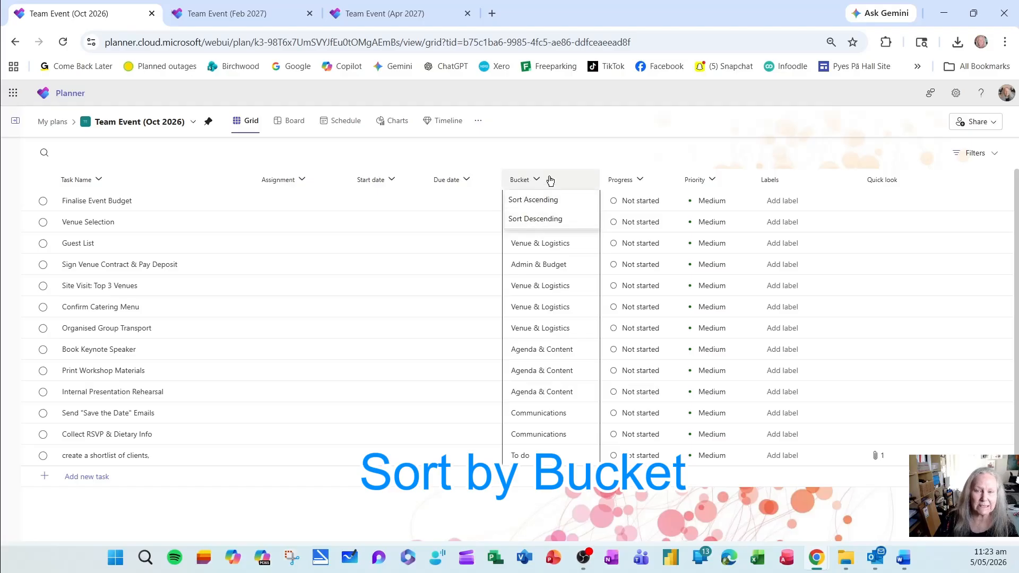
click(565, 154)
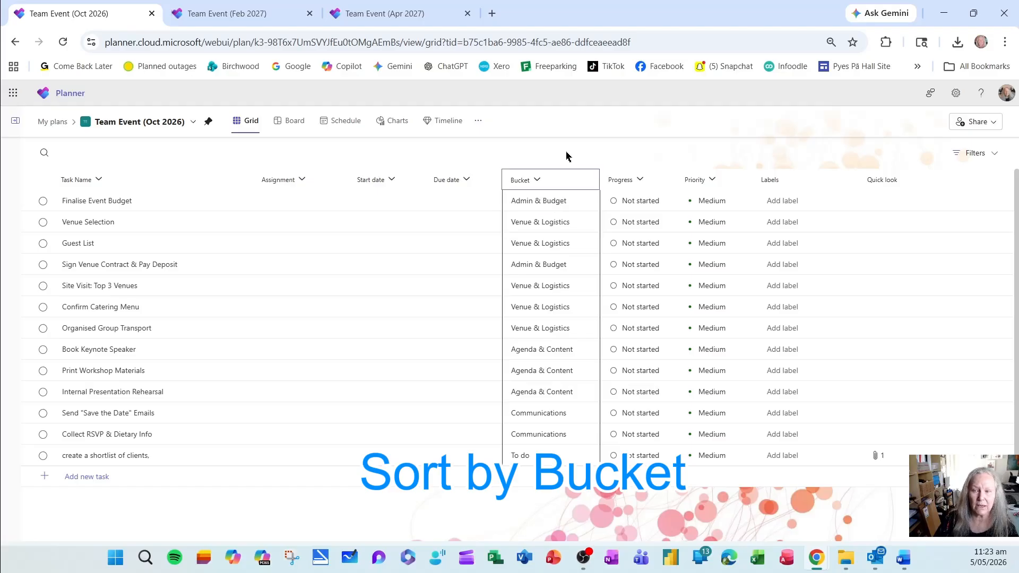
- Filter the grid by the Admin & Budget and Venue & Logistics buckets, and clear all filters again
click(975, 154)
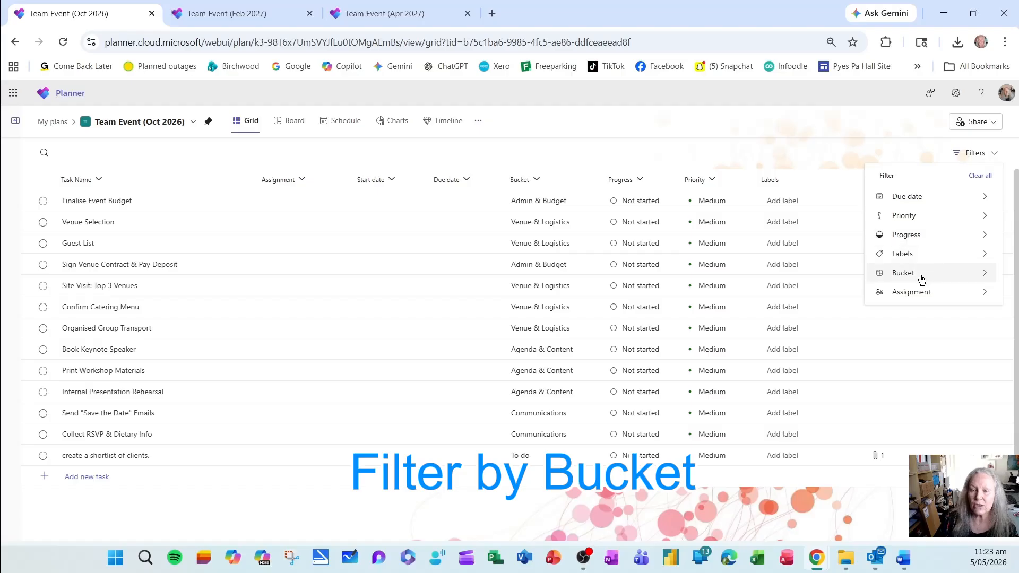
mouse_move(921, 279)
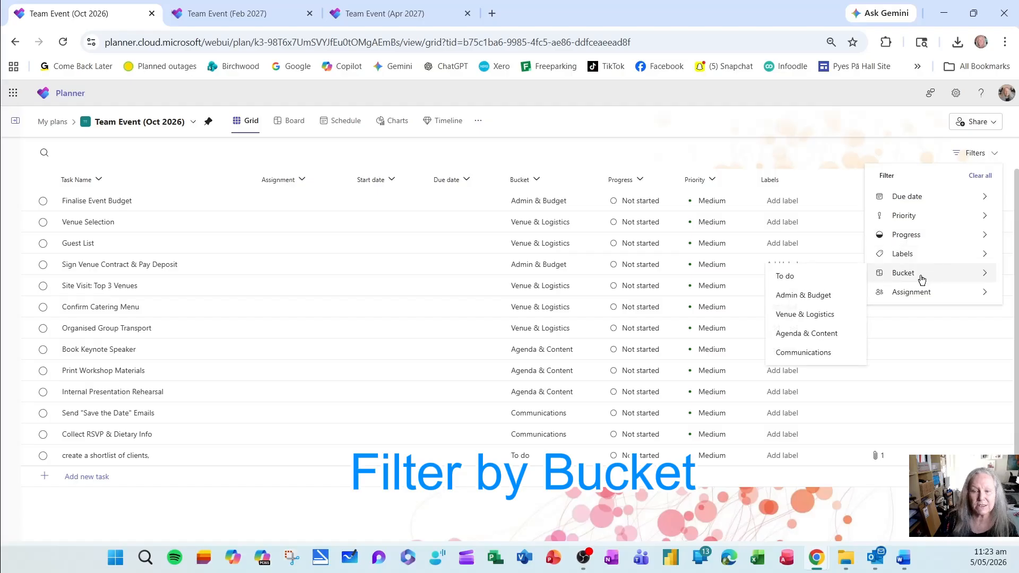
click(818, 298)
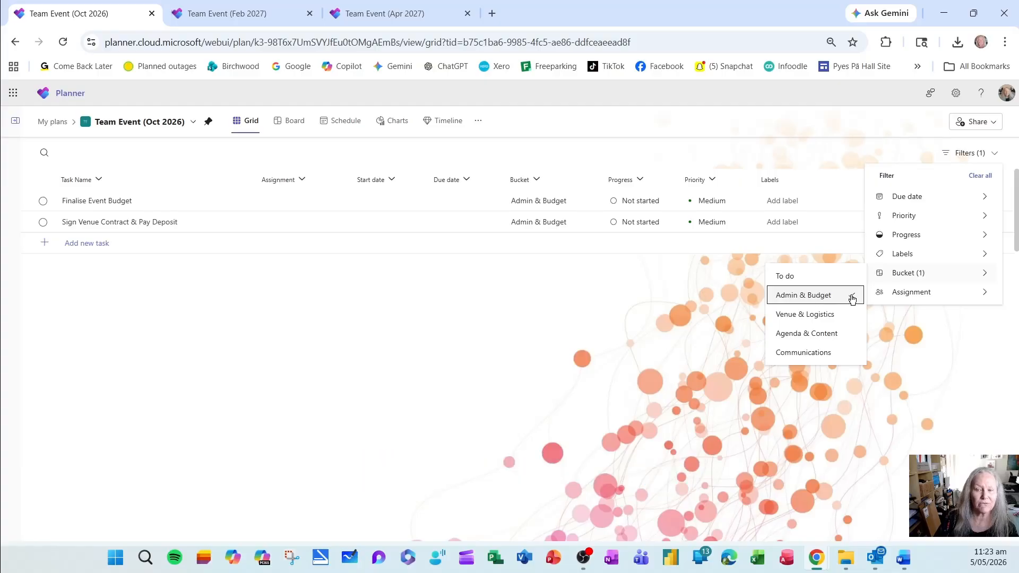
click(852, 316)
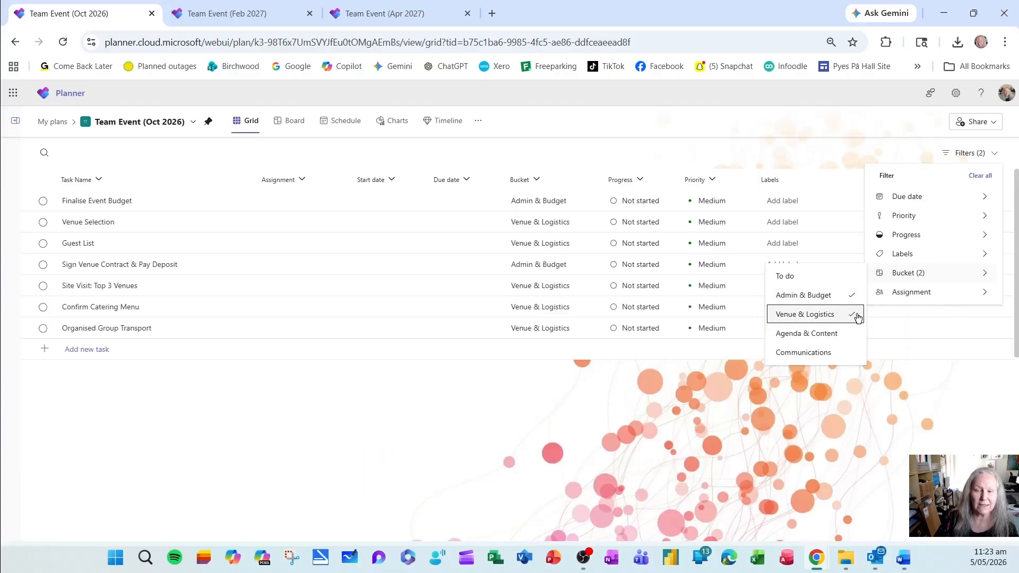
click(982, 176)
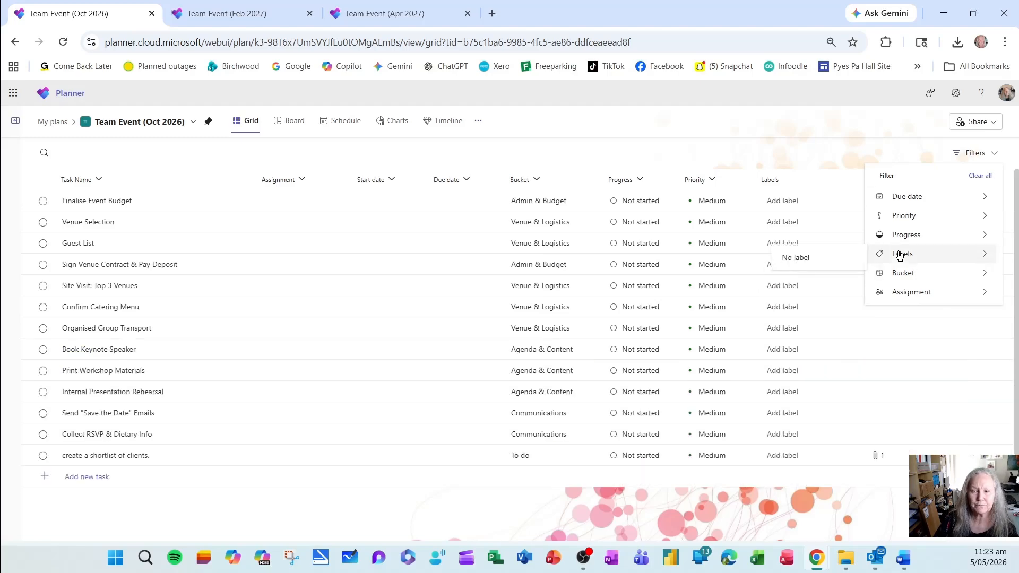
- Switch to the Schedule view and collapse and re-expand the Admin & Budget and Venue & Logistics buckets among the unscheduled tasks
click(352, 122)
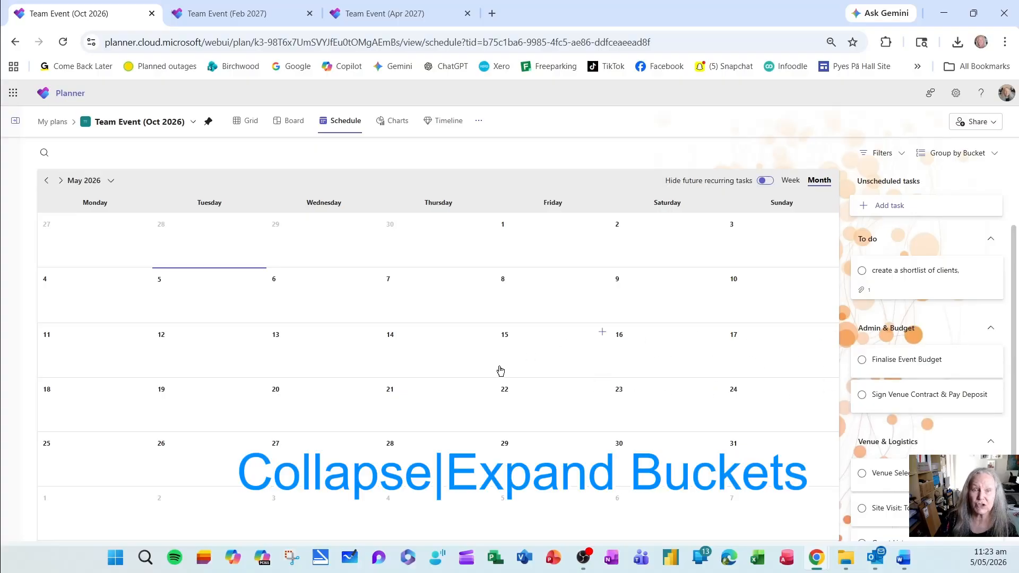
click(992, 330)
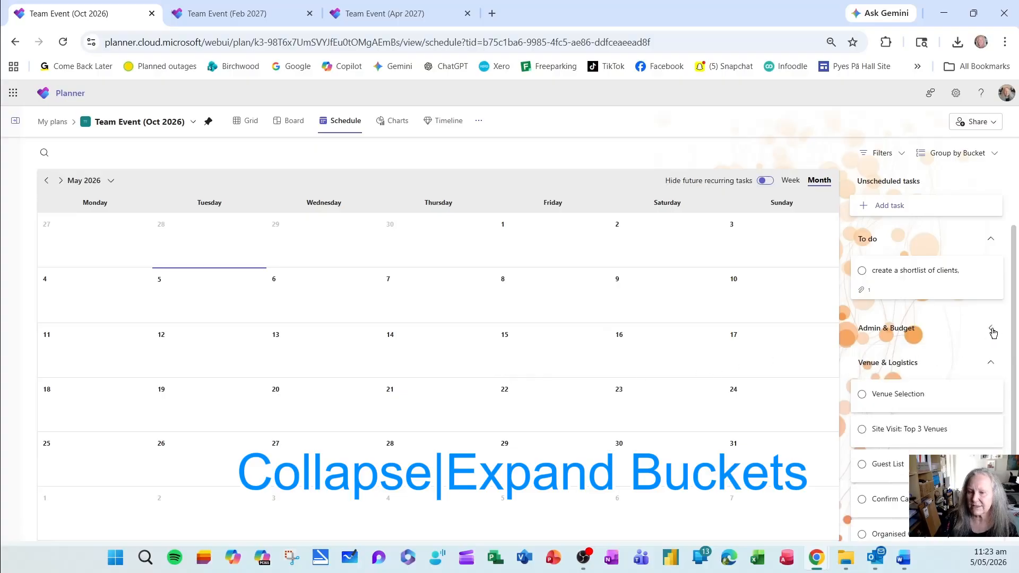
click(991, 364)
click(991, 364)
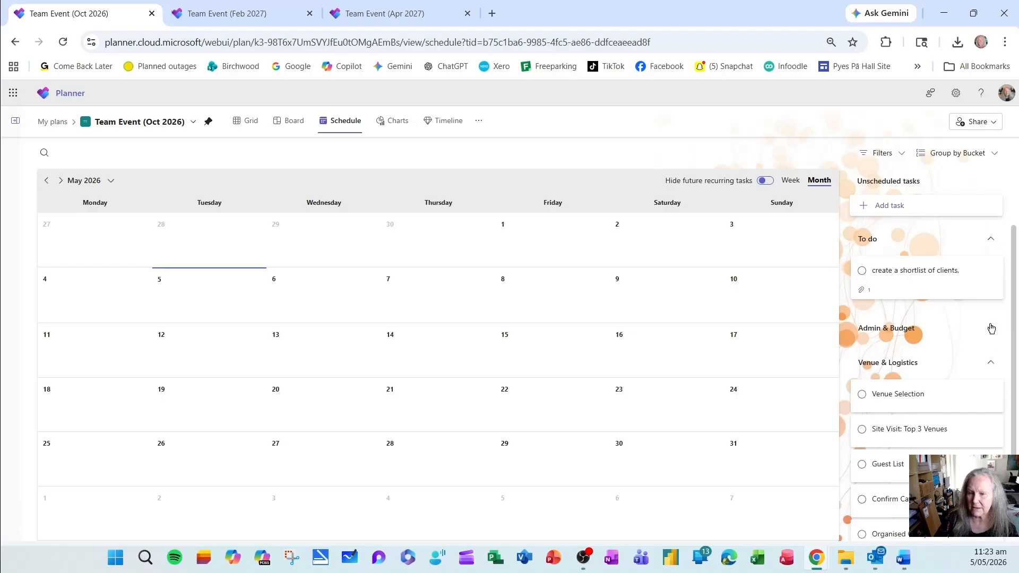
click(990, 329)
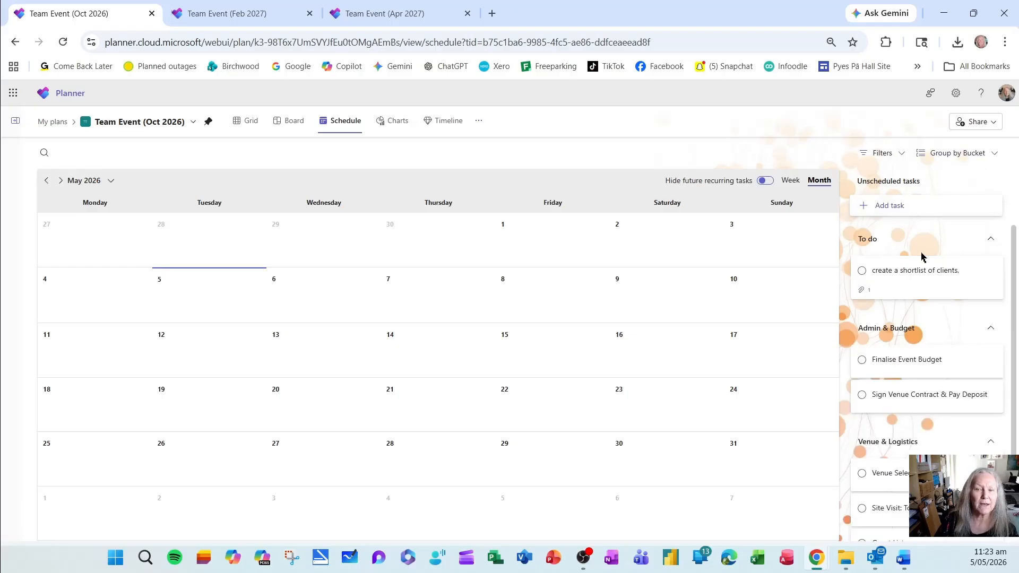
- Review the plan's tasks per bucket in the Charts view and return to the Board view
click(402, 126)
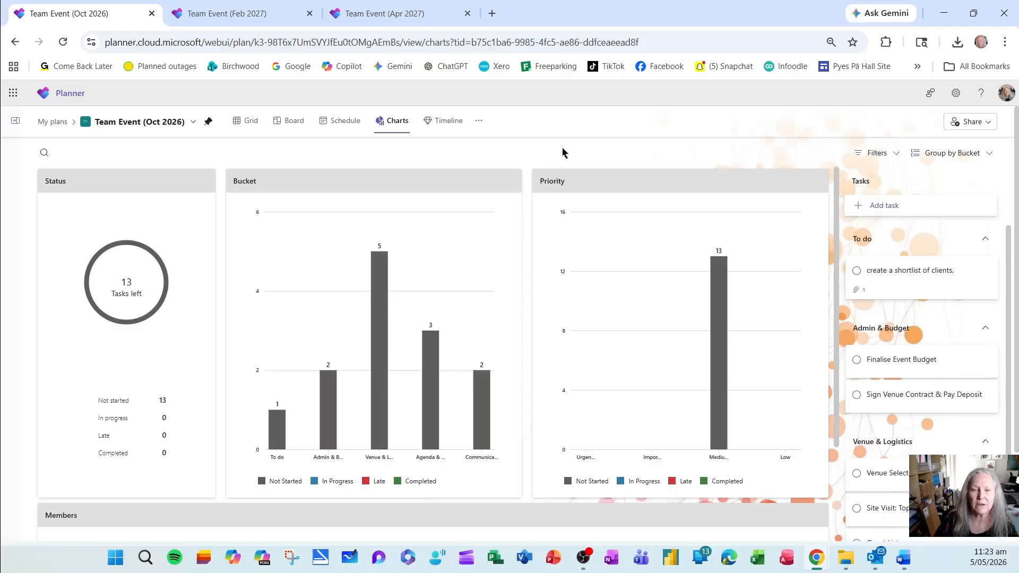
click(294, 128)
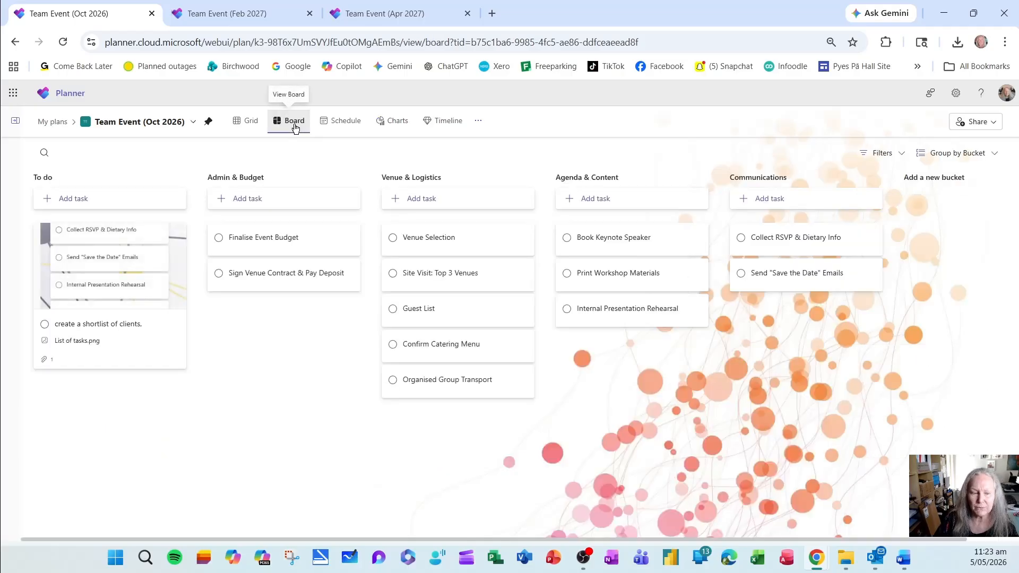